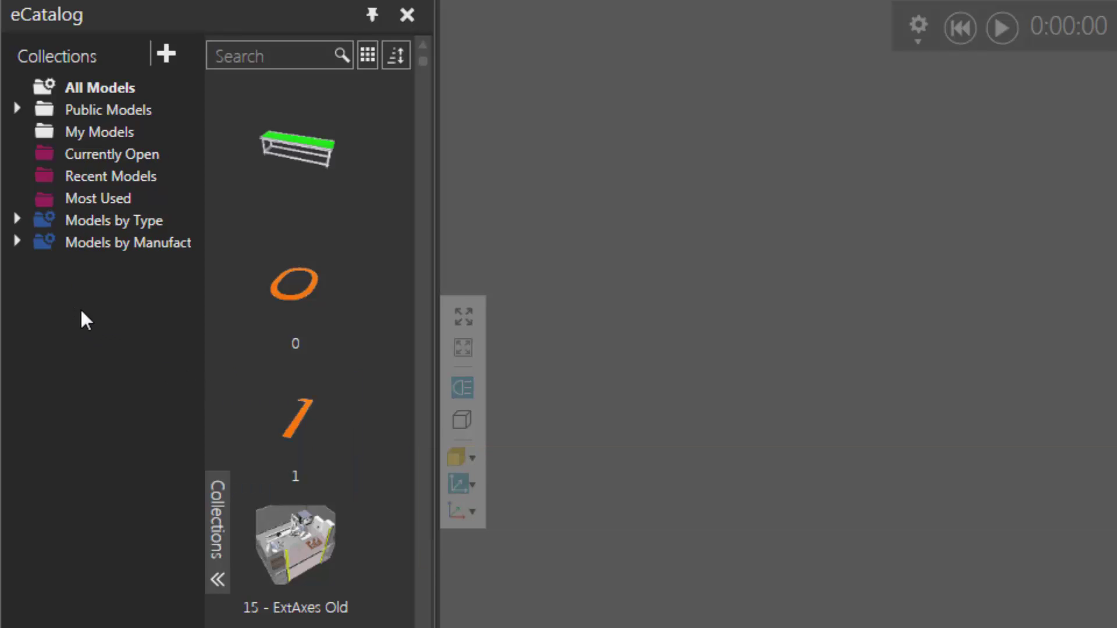
Step: Turn on Show Deprecated Components from the eCatalog Collections context menu
{"action": "right_click", "coordinate": [81, 311]}
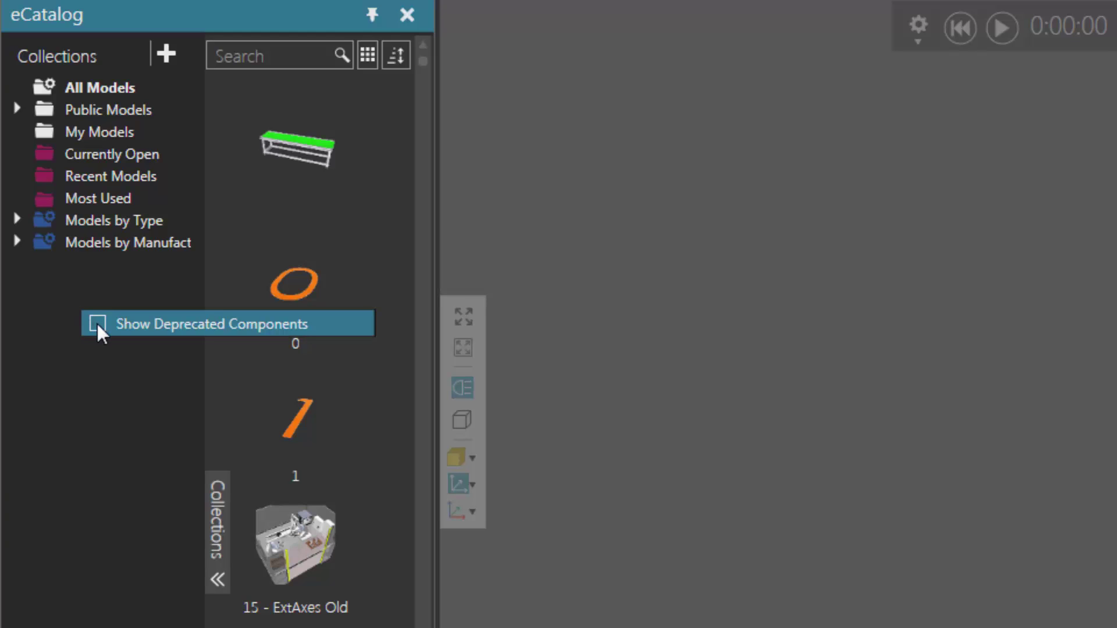
{"action": "left_click", "coordinate": [96, 324]}
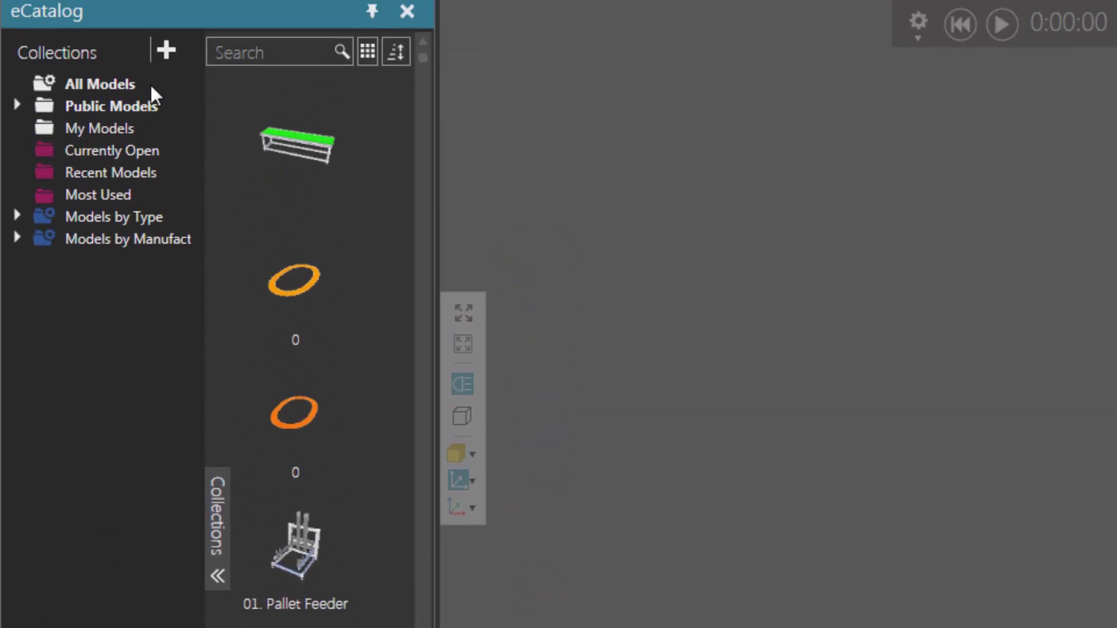
Step: In Edit Sources, tick Visible for the Legacy Library source
{"action": "left_click", "coordinate": [166, 50]}
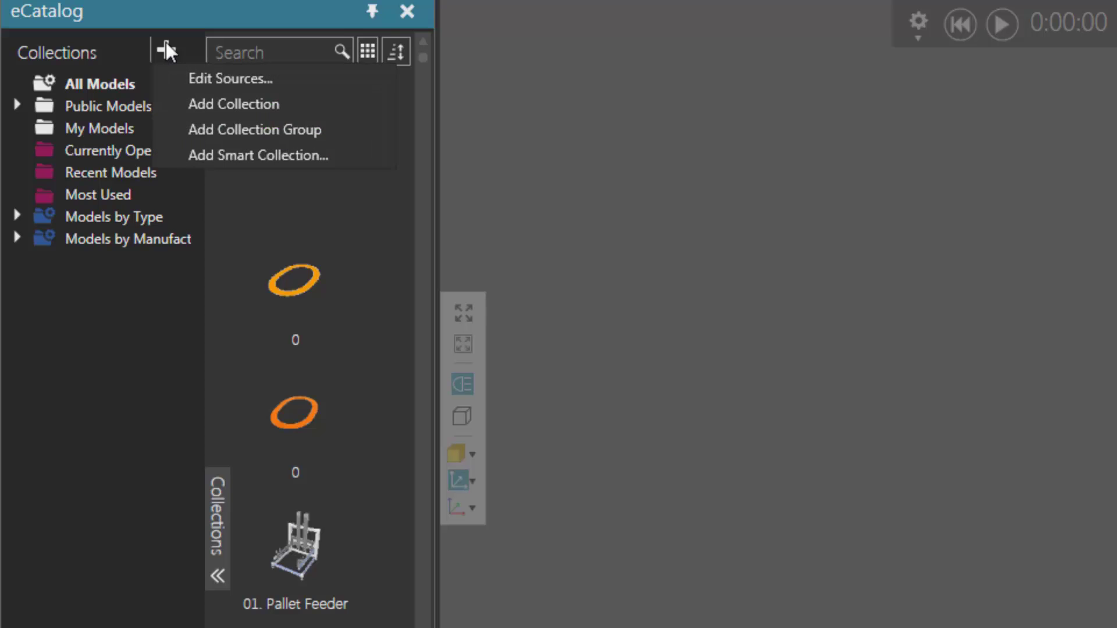
{"action": "left_click", "coordinate": [174, 78]}
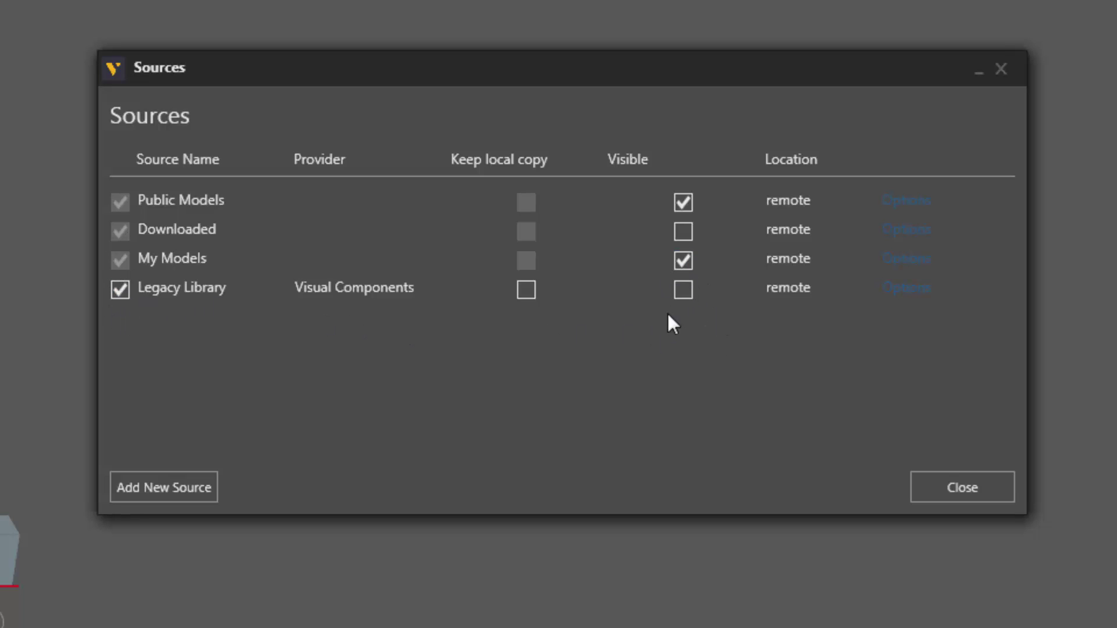
{"action": "left_click", "coordinate": [684, 291]}
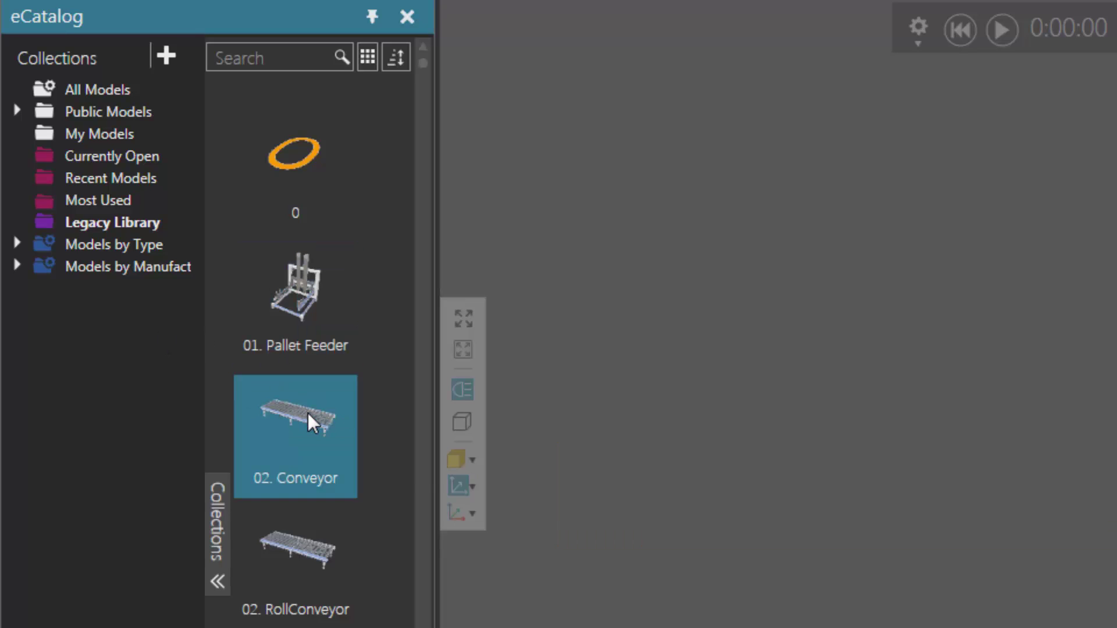
{"action": "right_click", "coordinate": [308, 413]}
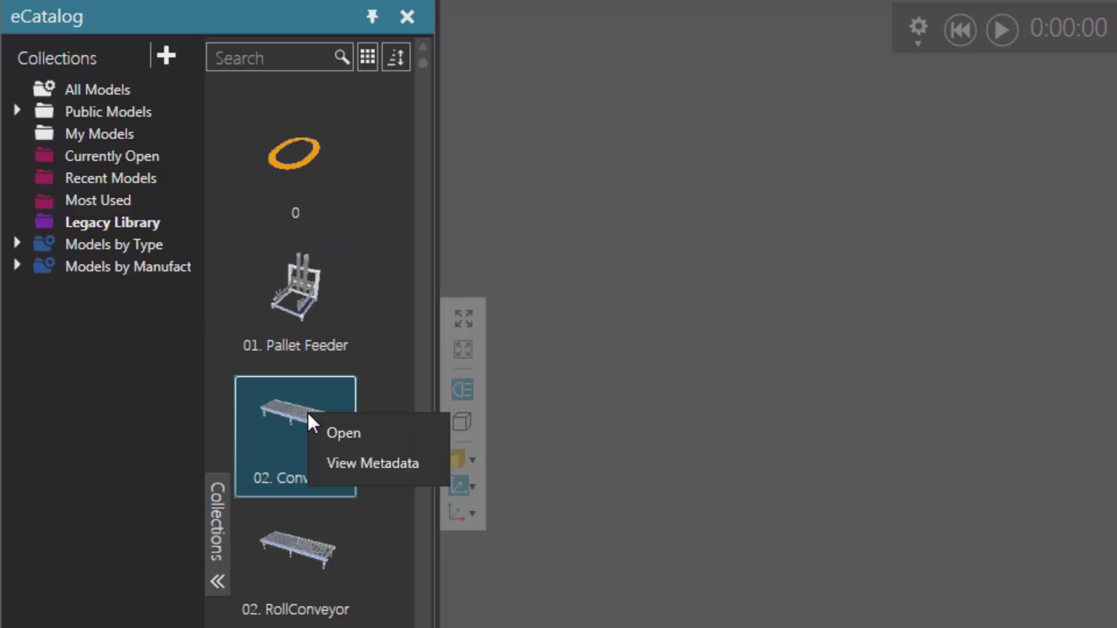
{"action": "left_click", "coordinate": [396, 466]}
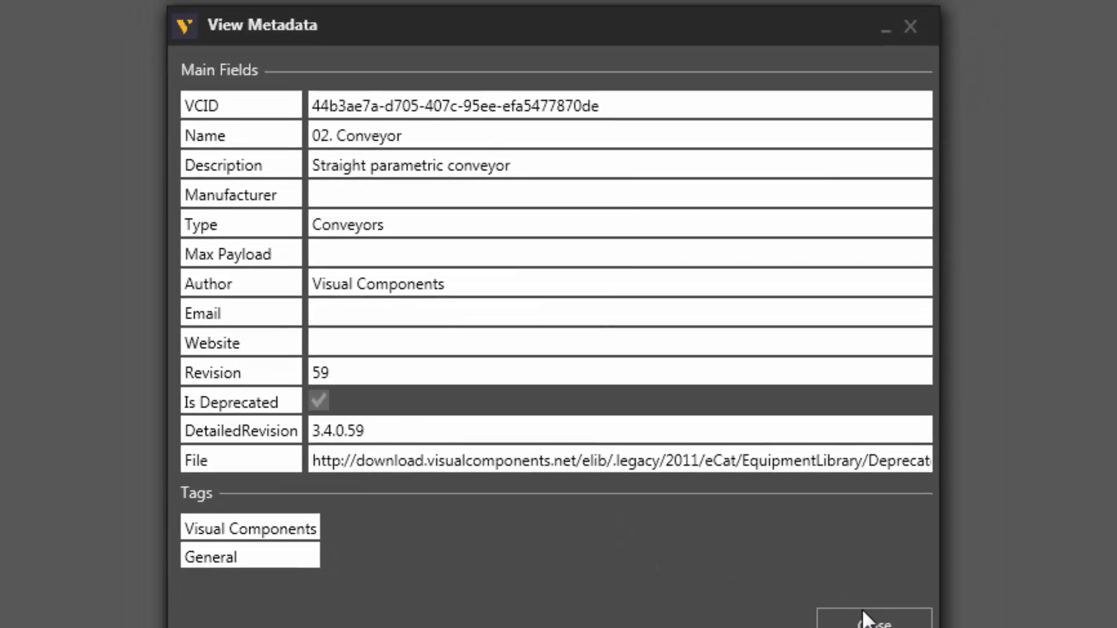
{"action": "left_click", "coordinate": [866, 619]}
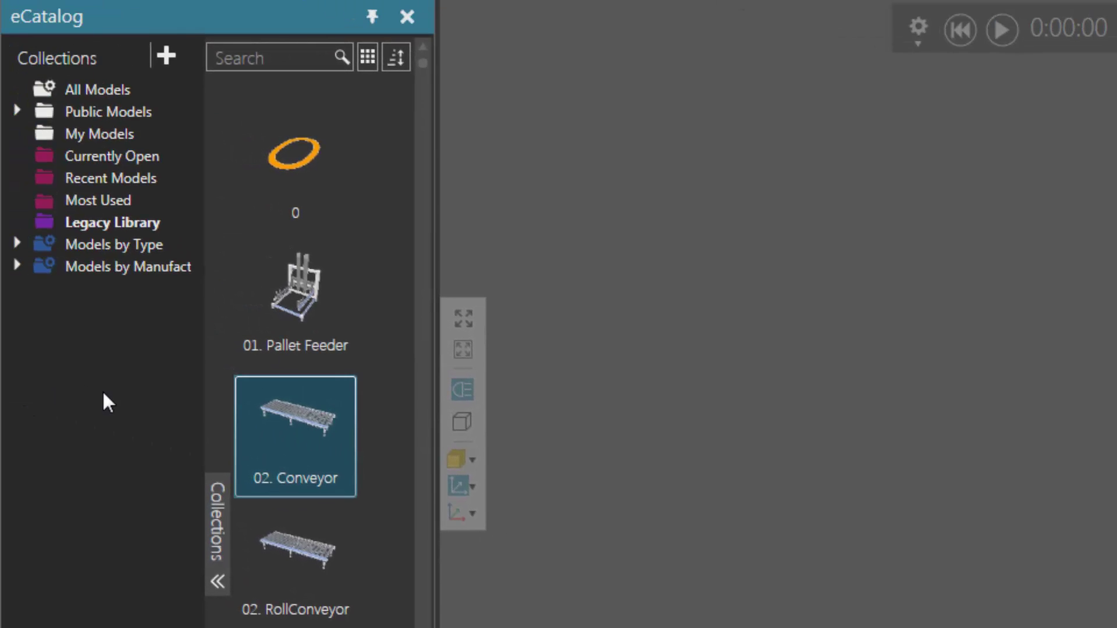
{"action": "right_click", "coordinate": [103, 391]}
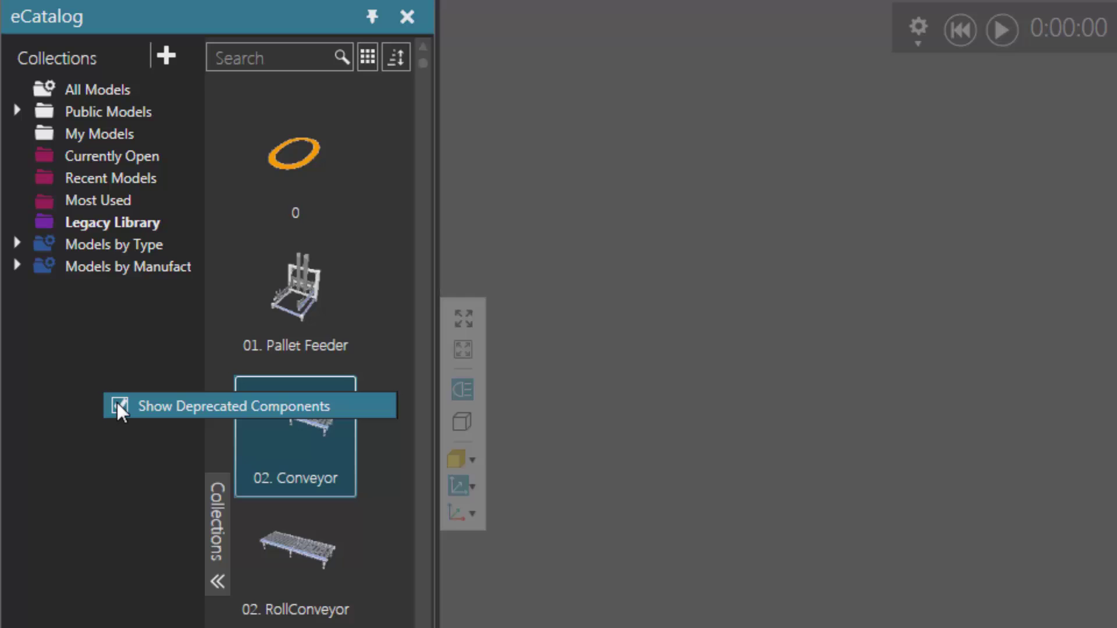
{"action": "left_click", "coordinate": [117, 403]}
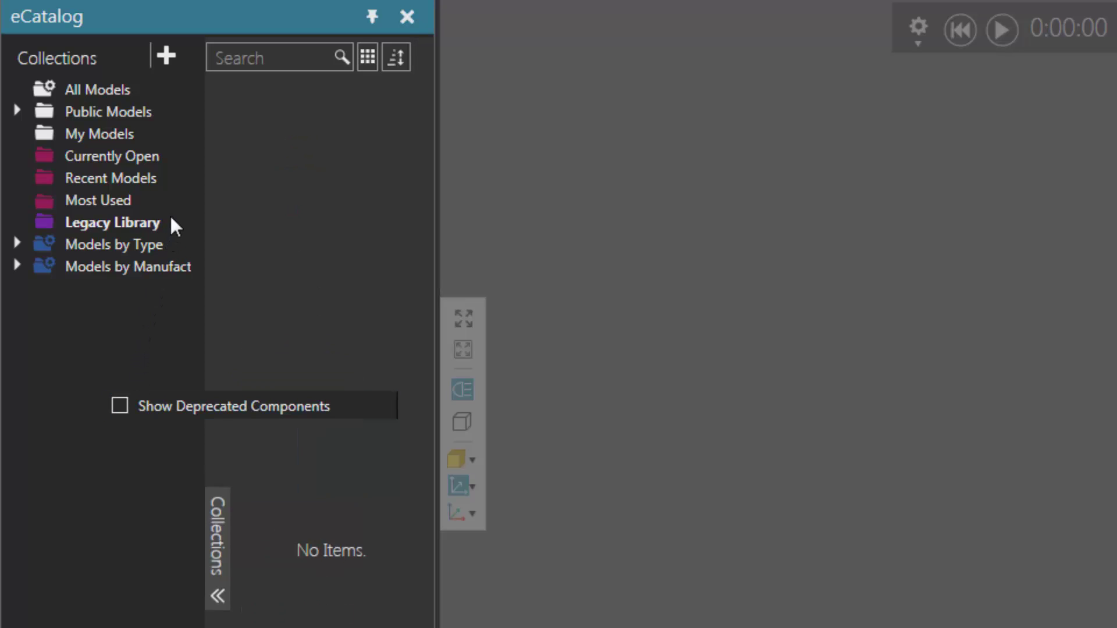
{"action": "left_click", "coordinate": [149, 320]}
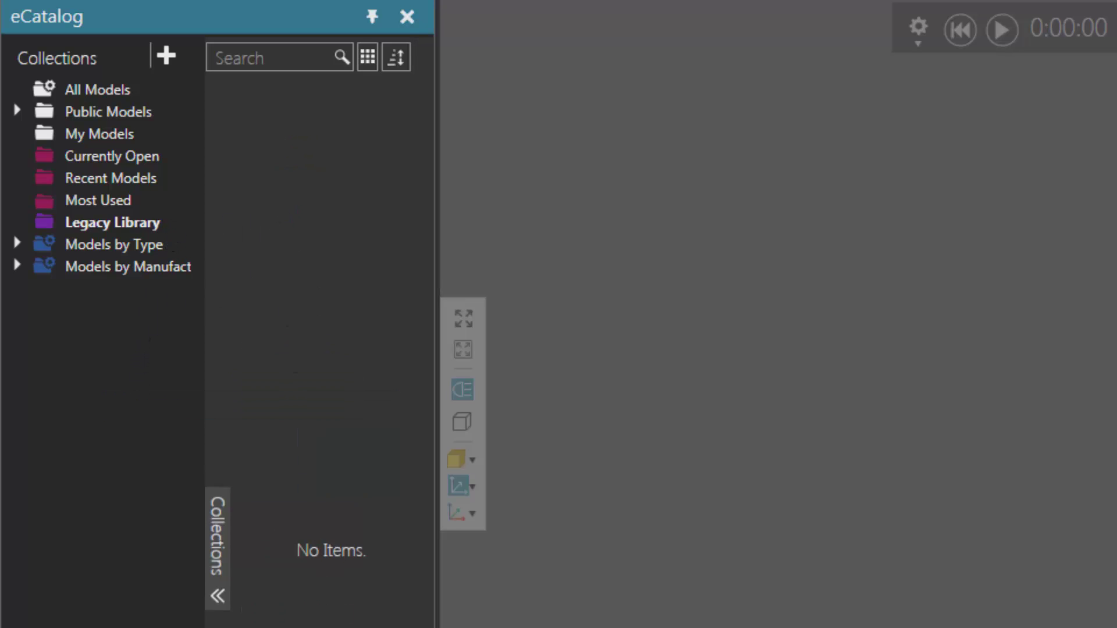
{"action": "right_click", "coordinate": [74, 400]}
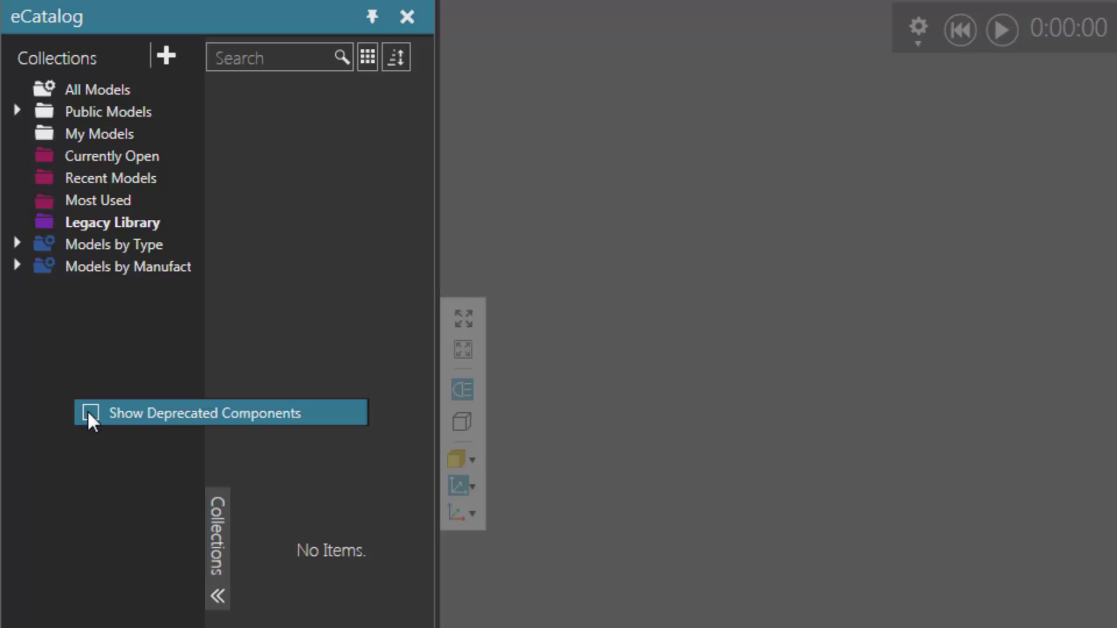
{"action": "left_click", "coordinate": [90, 413]}
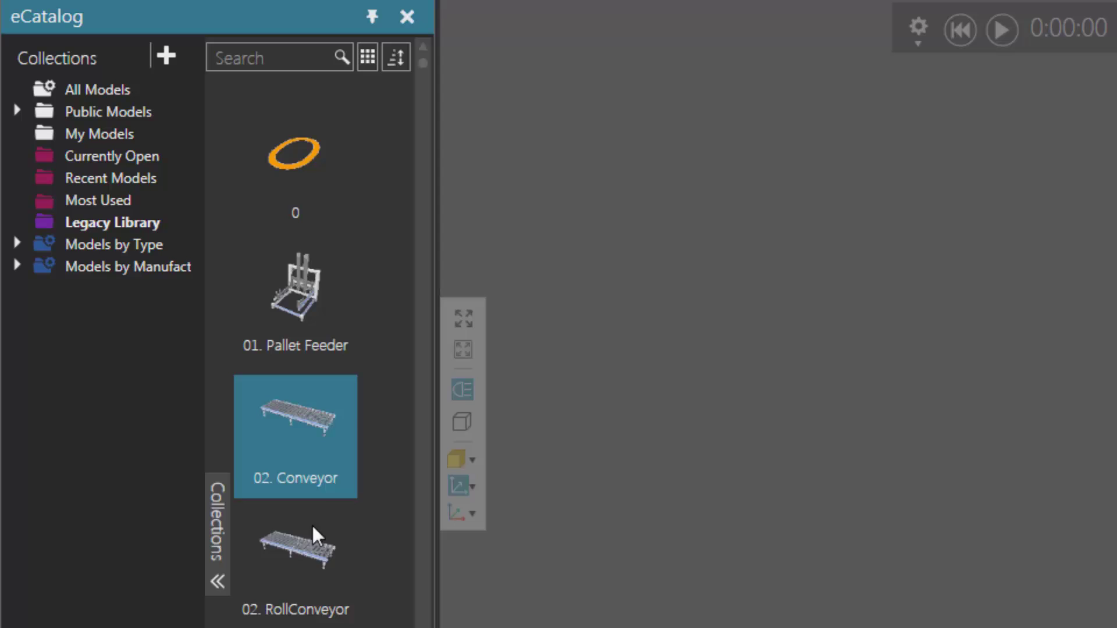
Step: Drop the 02. Conveyor model from the Legacy Library into the 3D layout
{"action": "left_click_drag", "start_coordinate": [289, 423], "coordinate": [1040, 500]}
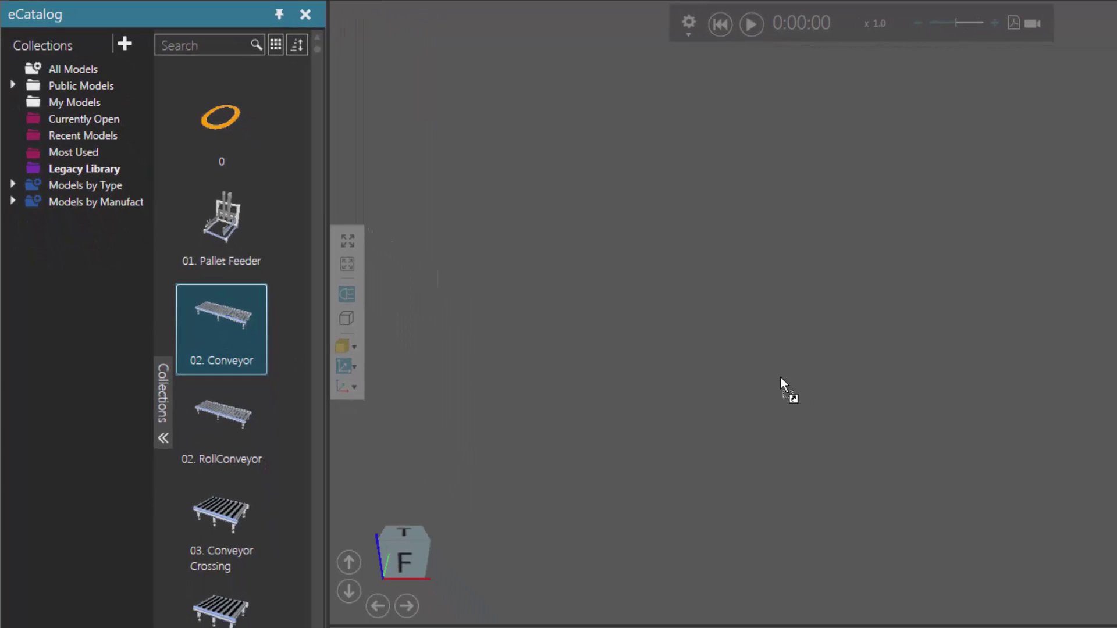
{"action": "left_click_drag", "start_coordinate": [780, 377], "coordinate": [780, 378]}
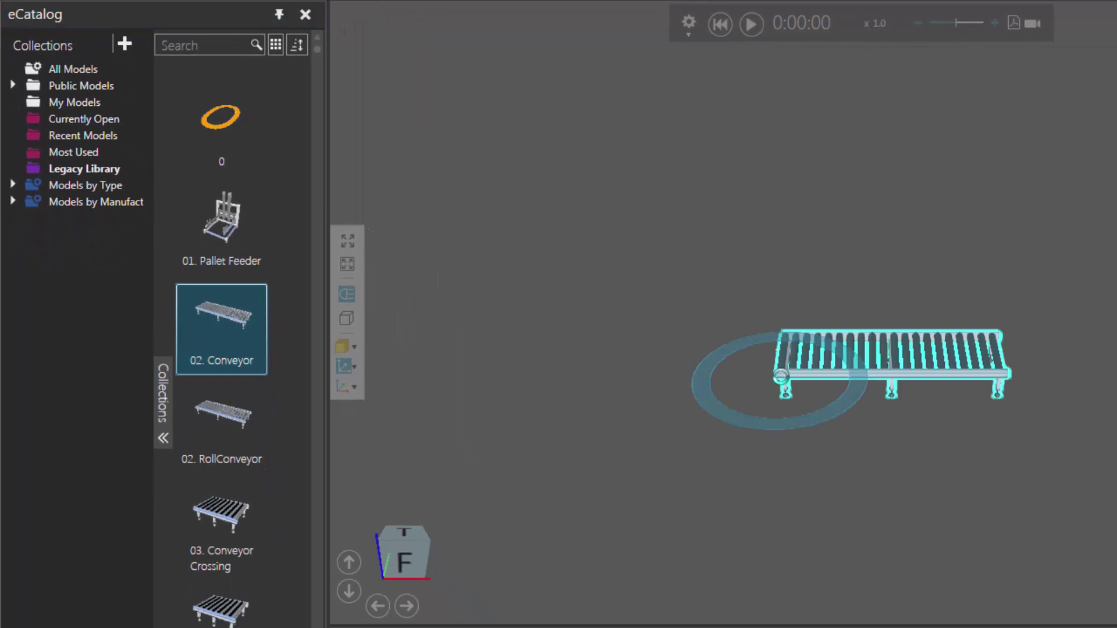
{"action": "scroll", "coordinate": [732, 368], "scroll_direction": "up", "scroll_amount": 5}
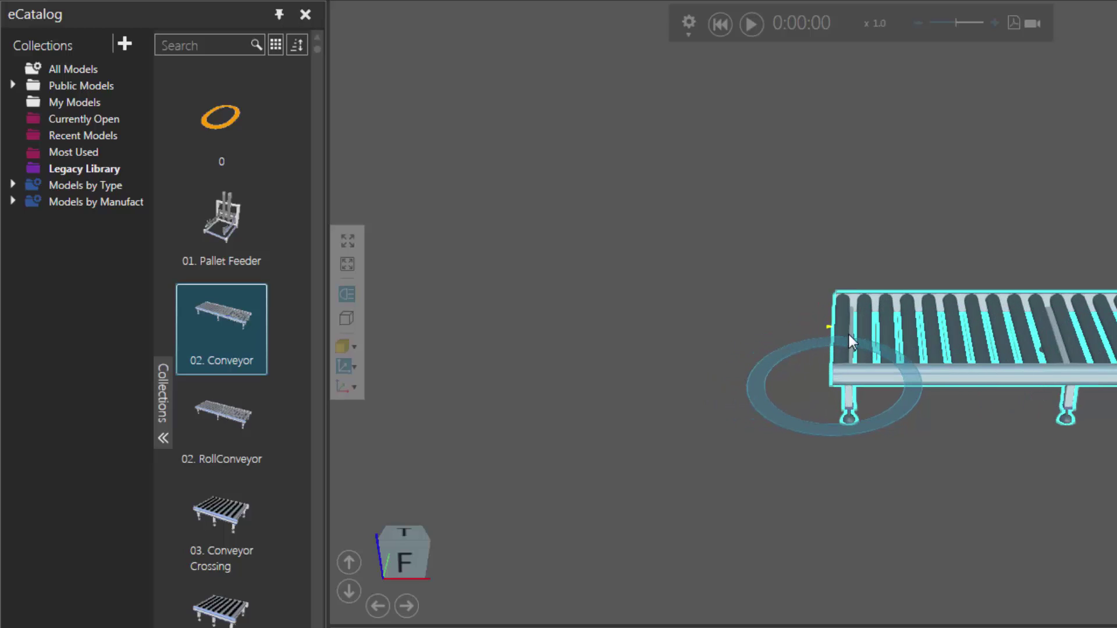
Step: Add a Basic Feeder from the Feeders category at the conveyor's start
{"action": "left_click", "coordinate": [12, 184]}
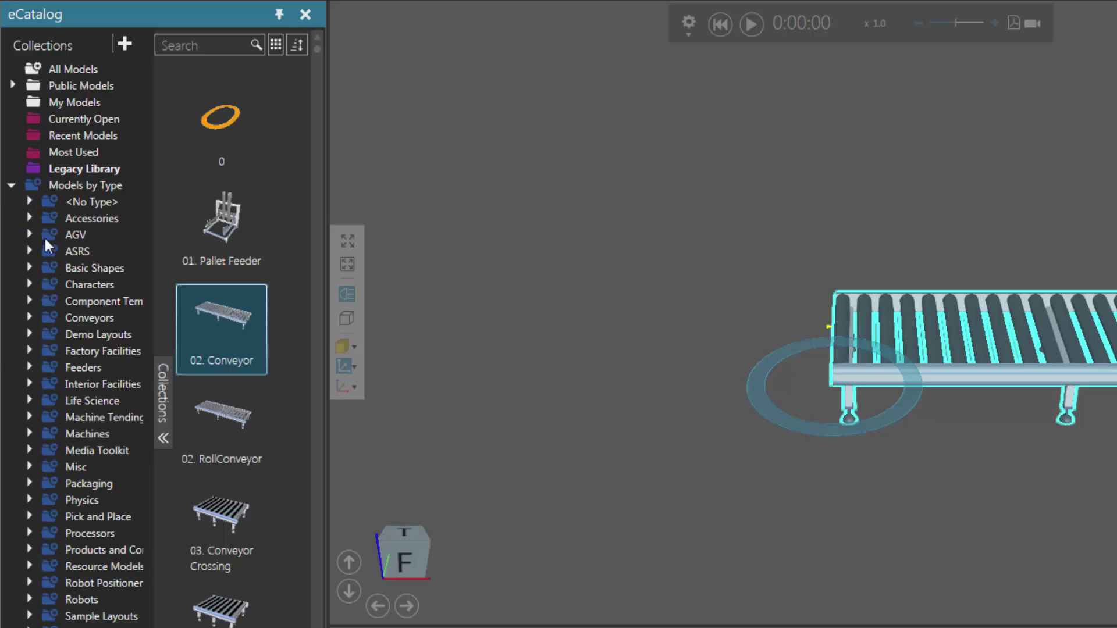
{"action": "left_click", "coordinate": [92, 369]}
{"action": "left_click", "coordinate": [230, 211]}
{"action": "double_click", "coordinate": [229, 208]}
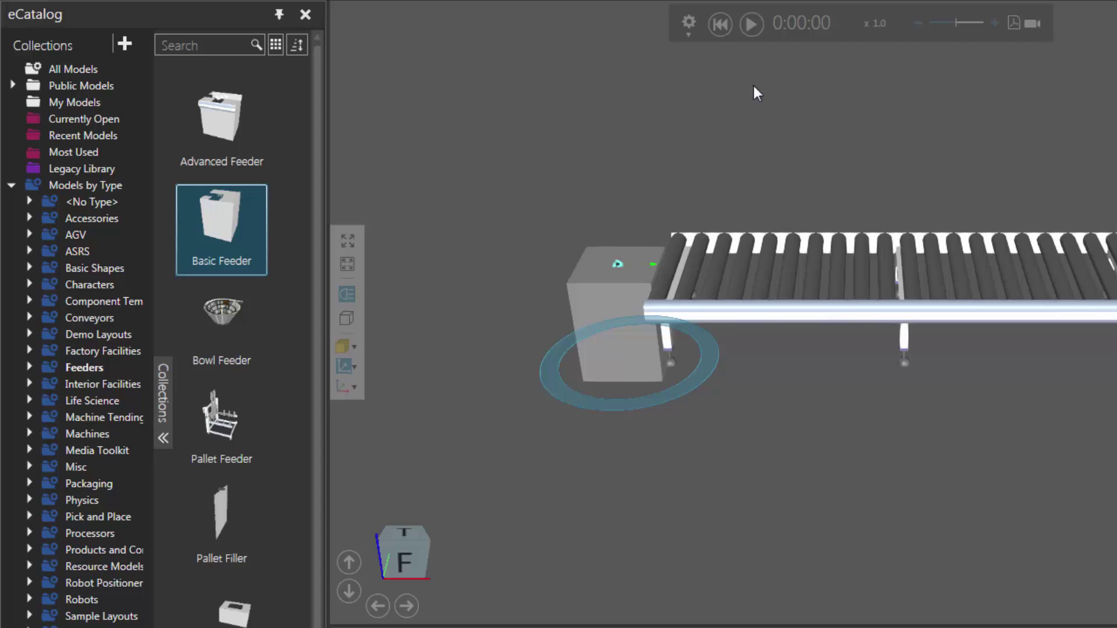
Step: Run a brief test simulation, then reset it to time zero
{"action": "left_click", "coordinate": [751, 23]}
{"action": "scroll", "coordinate": [741, 163], "scroll_direction": "up", "scroll_amount": 1}
{"action": "scroll", "coordinate": [742, 165], "scroll_direction": "up", "scroll_amount": 2}
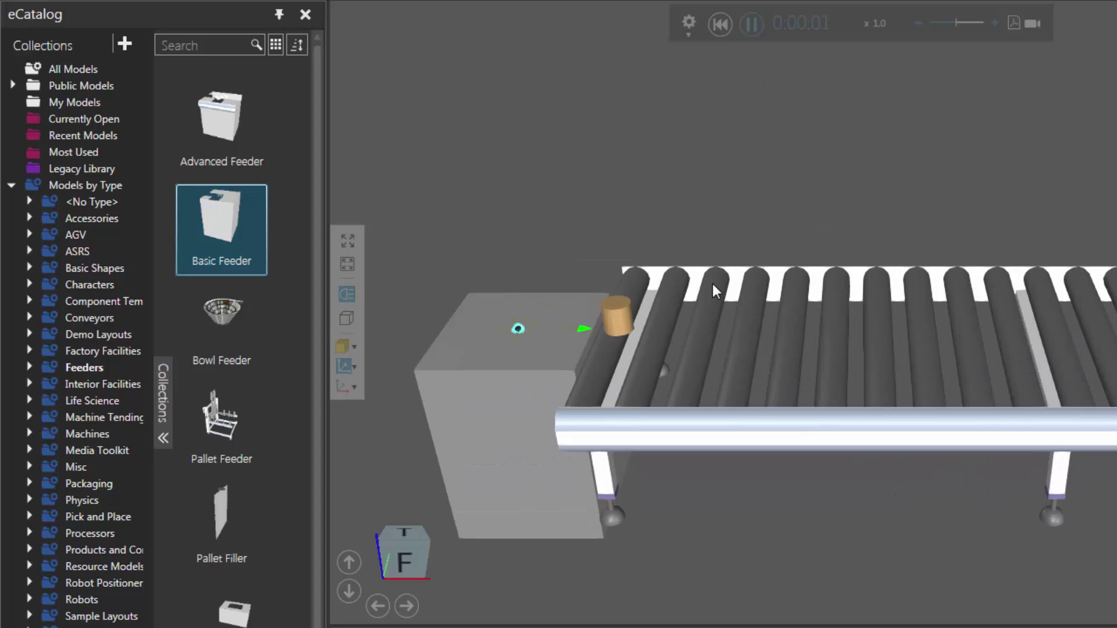
{"action": "left_click", "coordinate": [720, 23]}
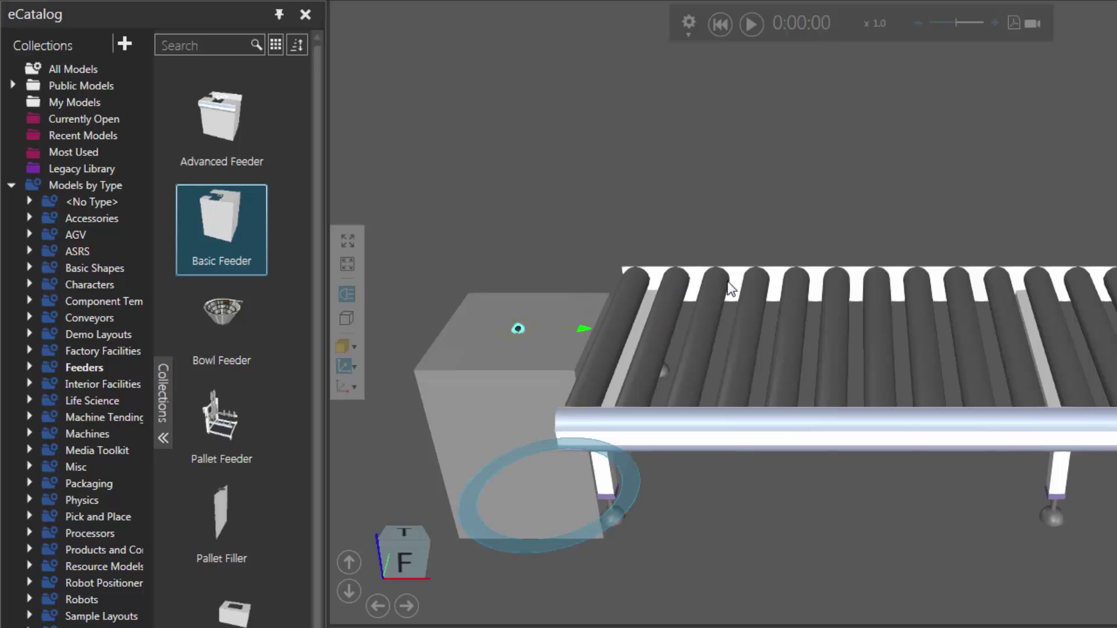
Step: Delete the roller conveyor and the box from the layout
{"action": "left_click", "coordinate": [837, 327]}
{"action": "left_click", "coordinate": [885, 282]}
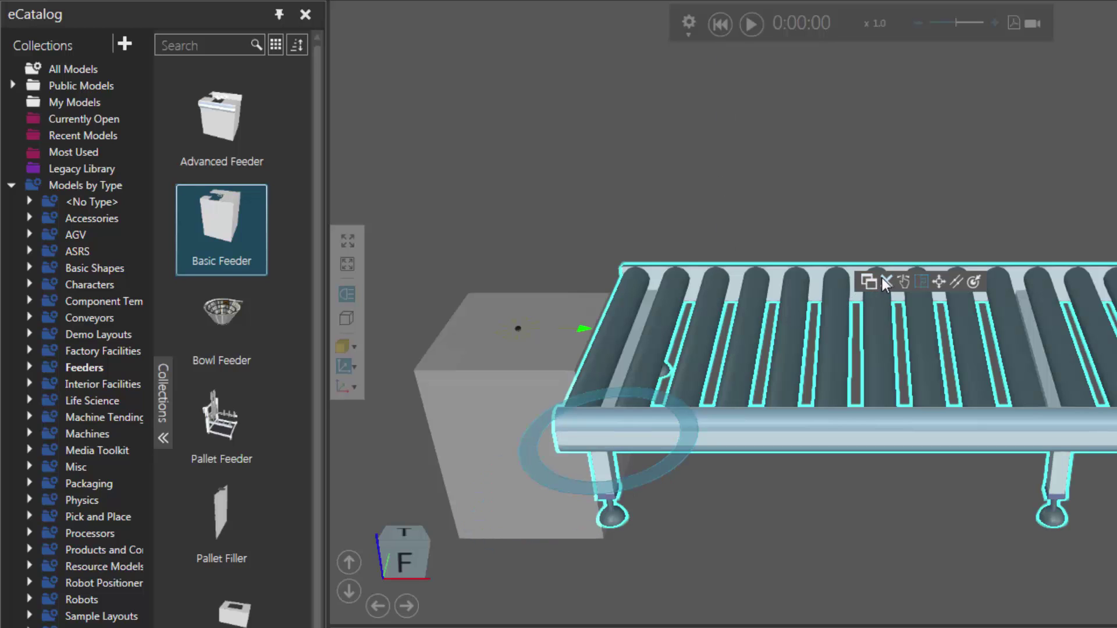
{"action": "left_click", "coordinate": [551, 382]}
{"action": "left_click", "coordinate": [598, 334]}
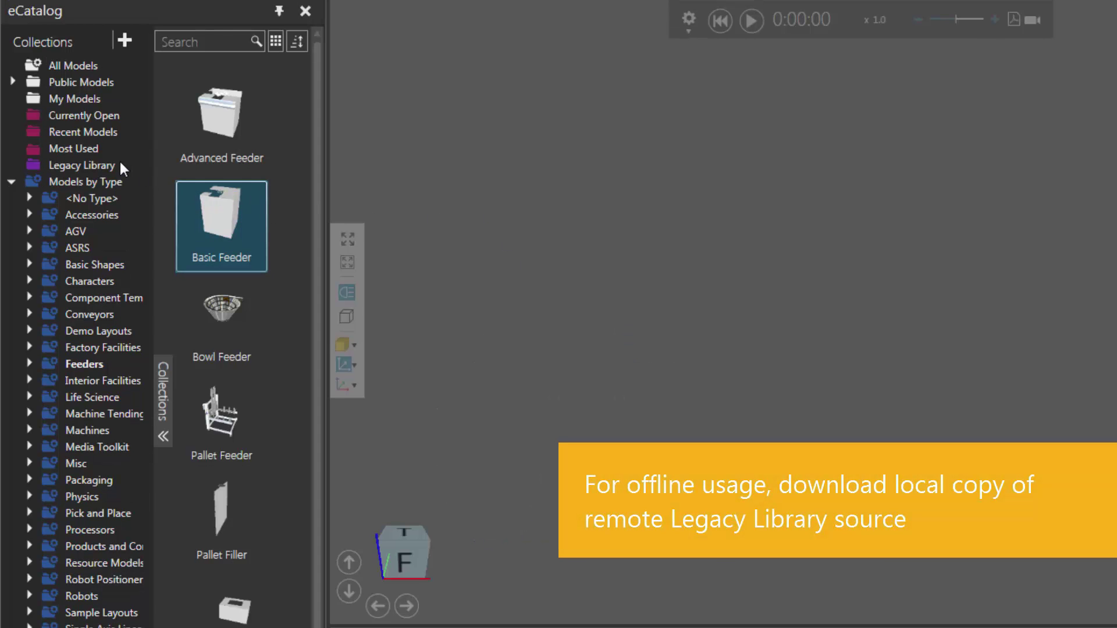
Step: Download a local copy of the Legacy Library collection via its context menu
{"action": "left_click", "coordinate": [122, 166]}
{"action": "right_click", "coordinate": [120, 184]}
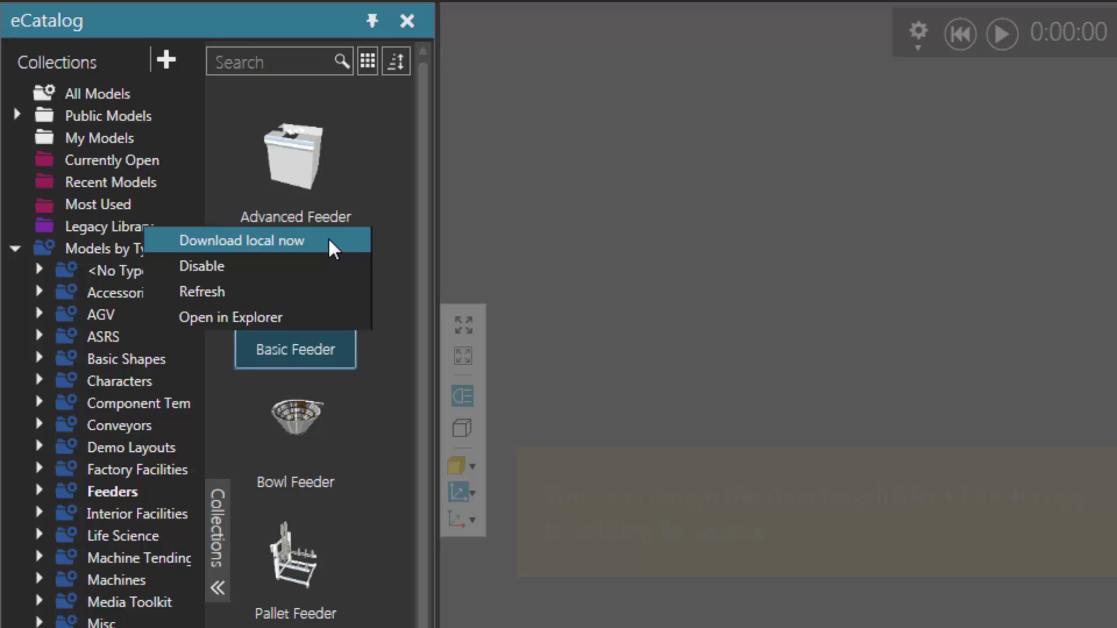
{"action": "left_click", "coordinate": [314, 240]}
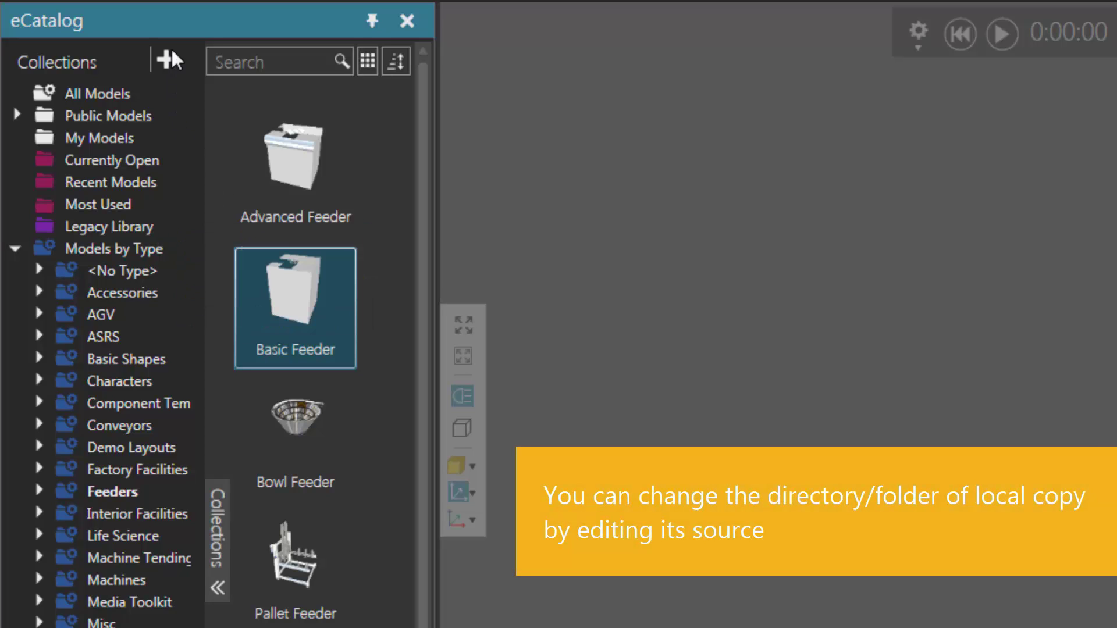
{"action": "left_click", "coordinate": [172, 58]}
{"action": "left_click", "coordinate": [176, 86]}
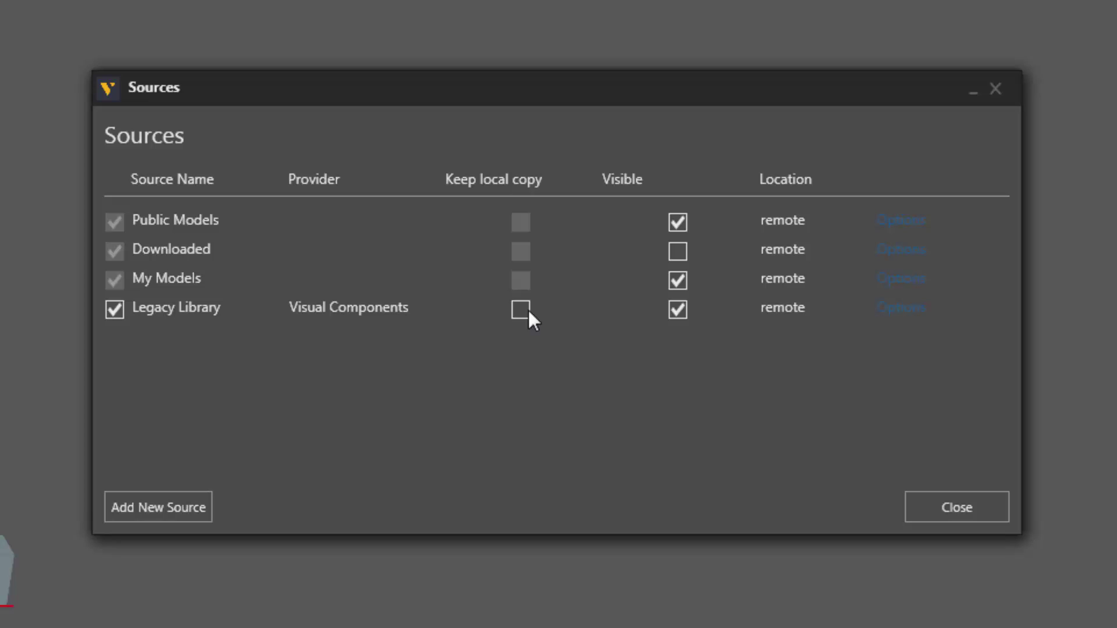
{"action": "left_click", "coordinate": [899, 314]}
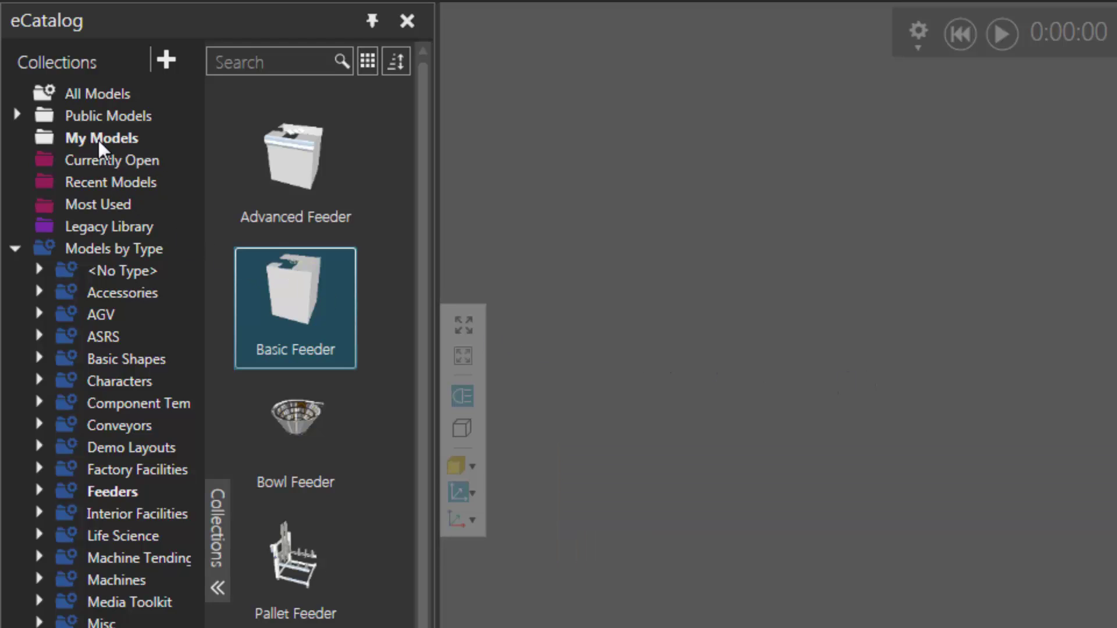
Step: In My Models, tick Is Deprecated in the Feeder model's metadata and save
{"action": "left_click", "coordinate": [99, 141]}
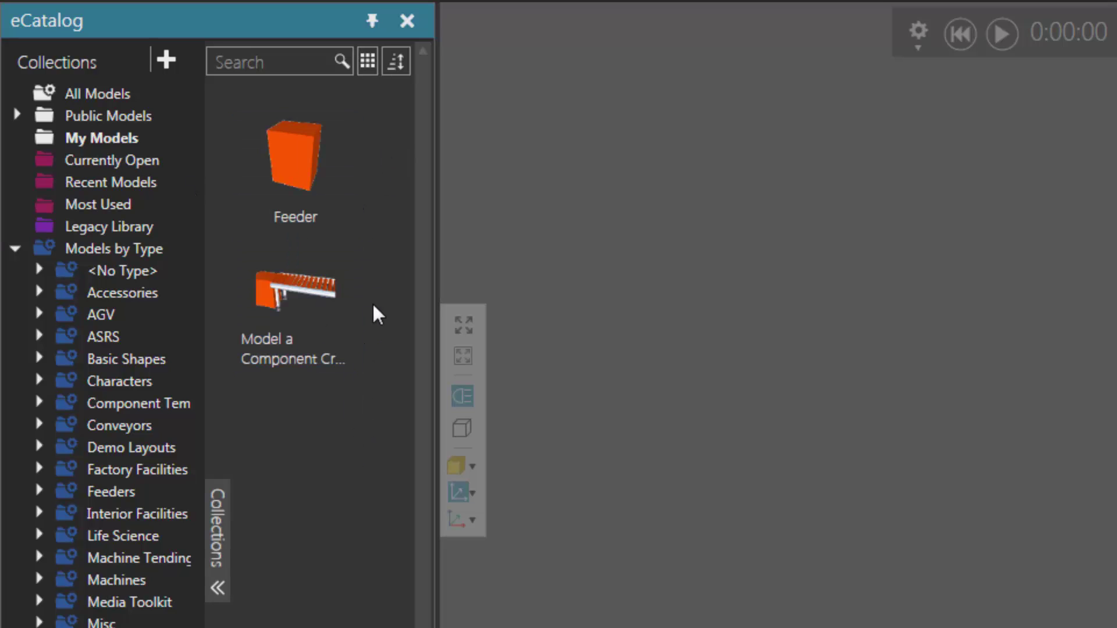
{"action": "right_click", "coordinate": [298, 162]}
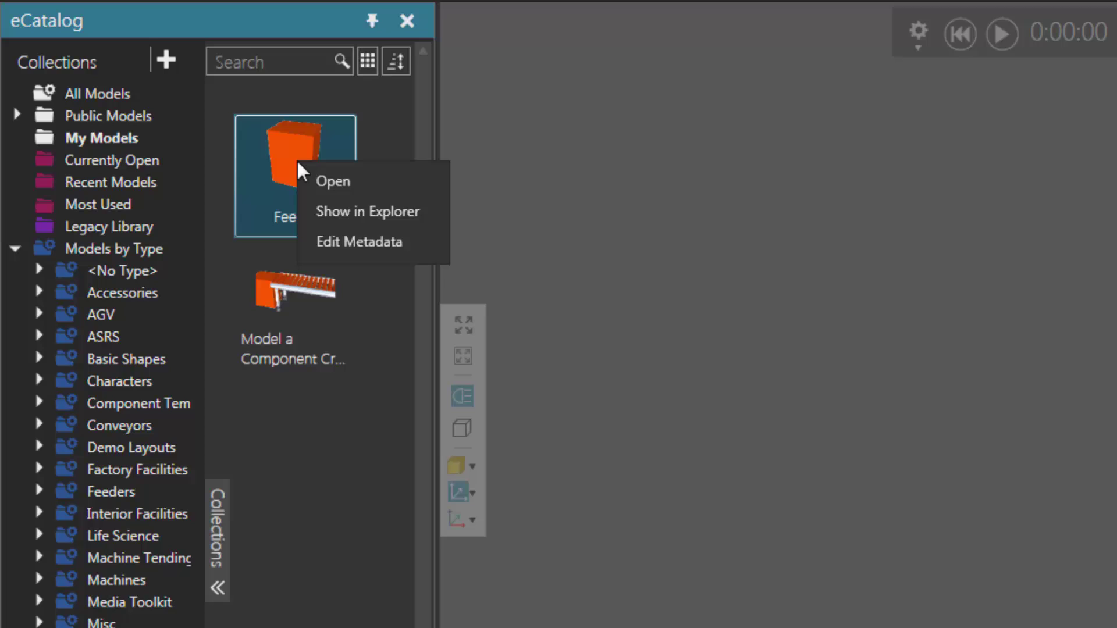
{"action": "left_click", "coordinate": [406, 242]}
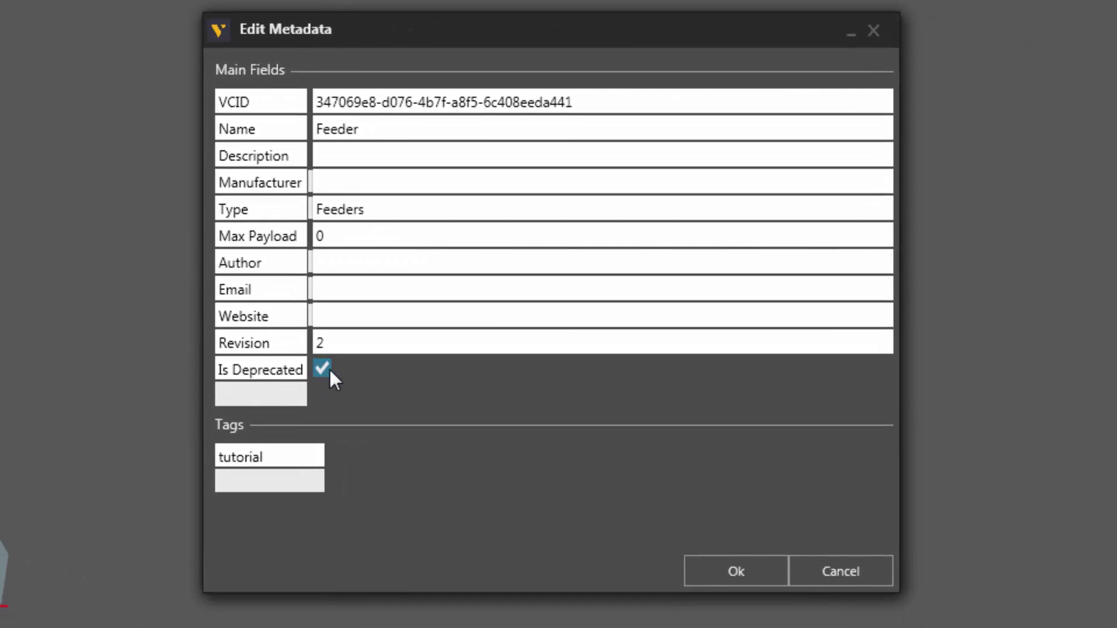
{"action": "left_click", "coordinate": [736, 571]}
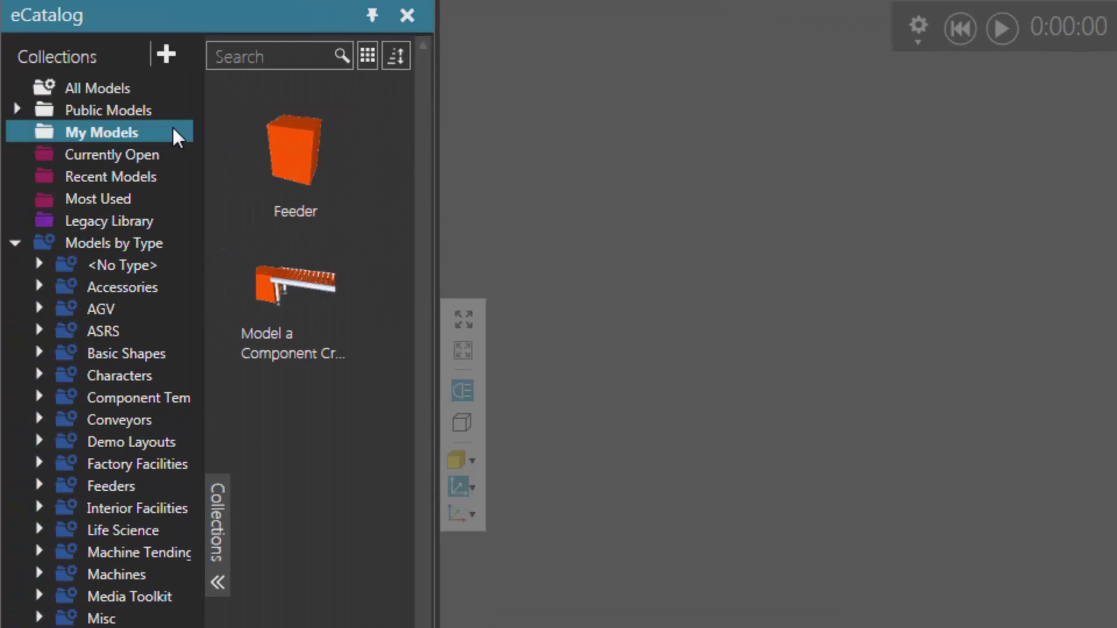
{"action": "right_click", "coordinate": [15, 157]}
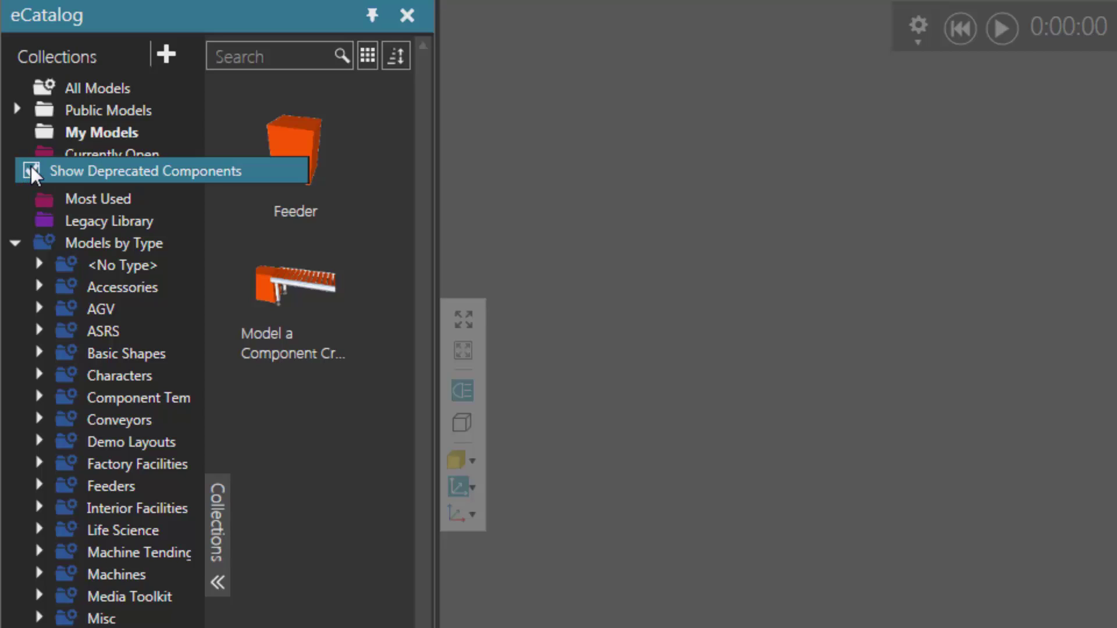
{"action": "left_click", "coordinate": [31, 169]}
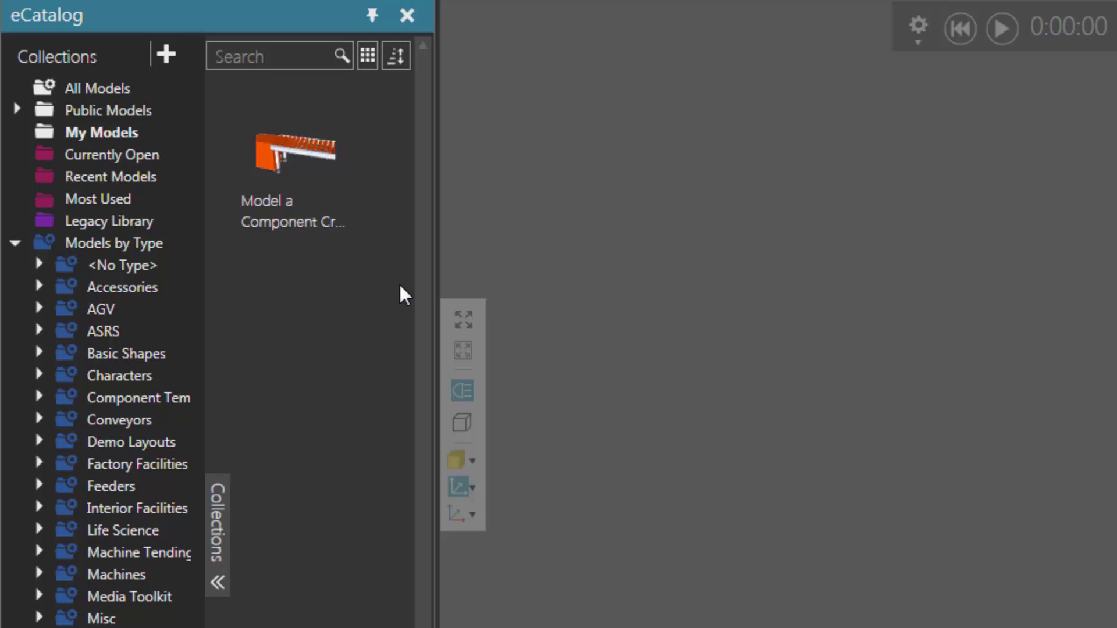
{"action": "right_click", "coordinate": [16, 182]}
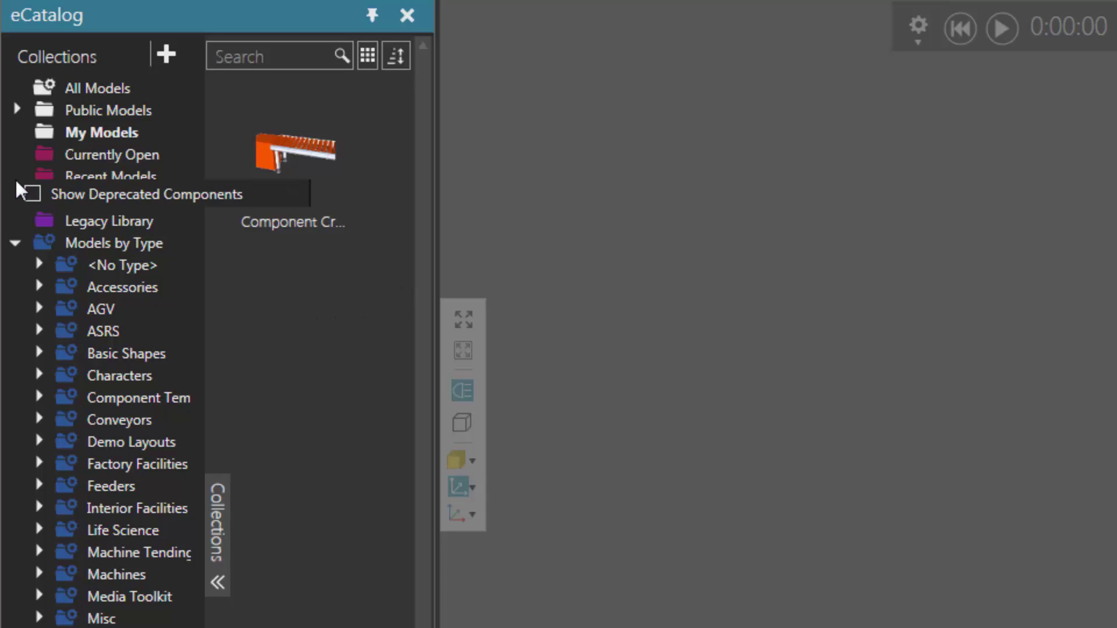
{"action": "left_click", "coordinate": [30, 191]}
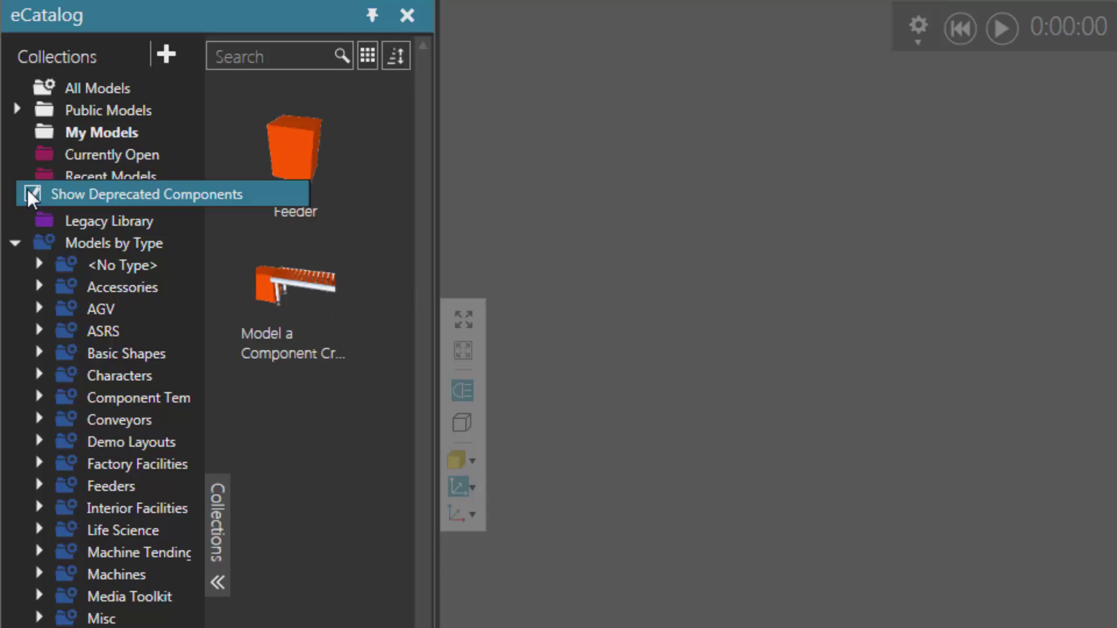
Step: Untick Is Deprecated in the Feeder model's metadata and confirm with Ok
{"action": "right_click", "coordinate": [298, 152]}
{"action": "left_click", "coordinate": [348, 232]}
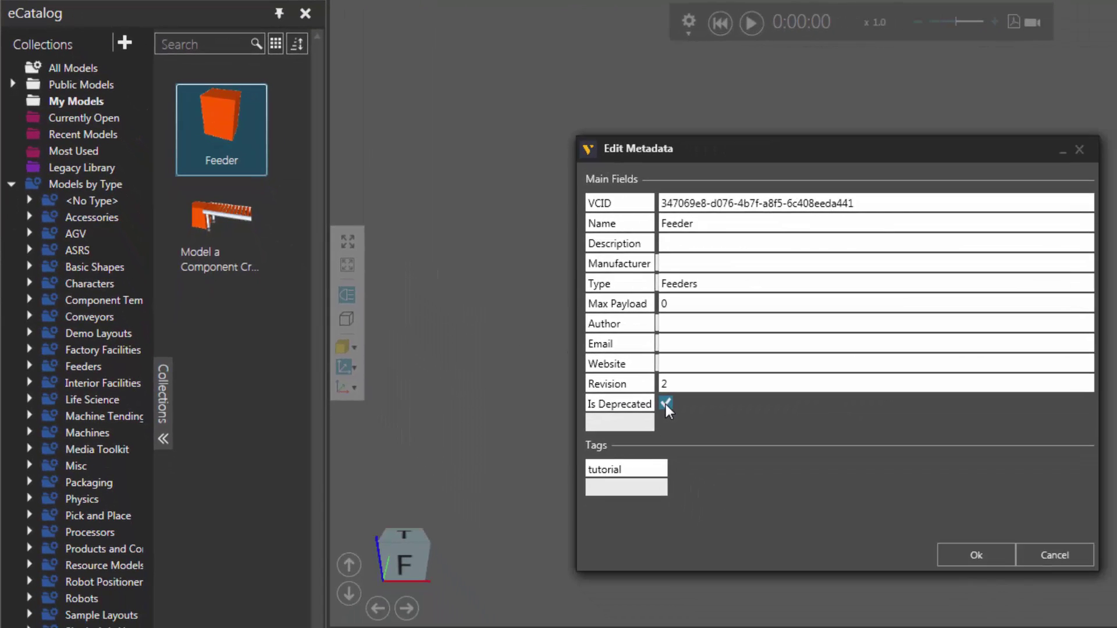
{"action": "left_click", "coordinate": [665, 404]}
{"action": "left_click", "coordinate": [990, 554]}
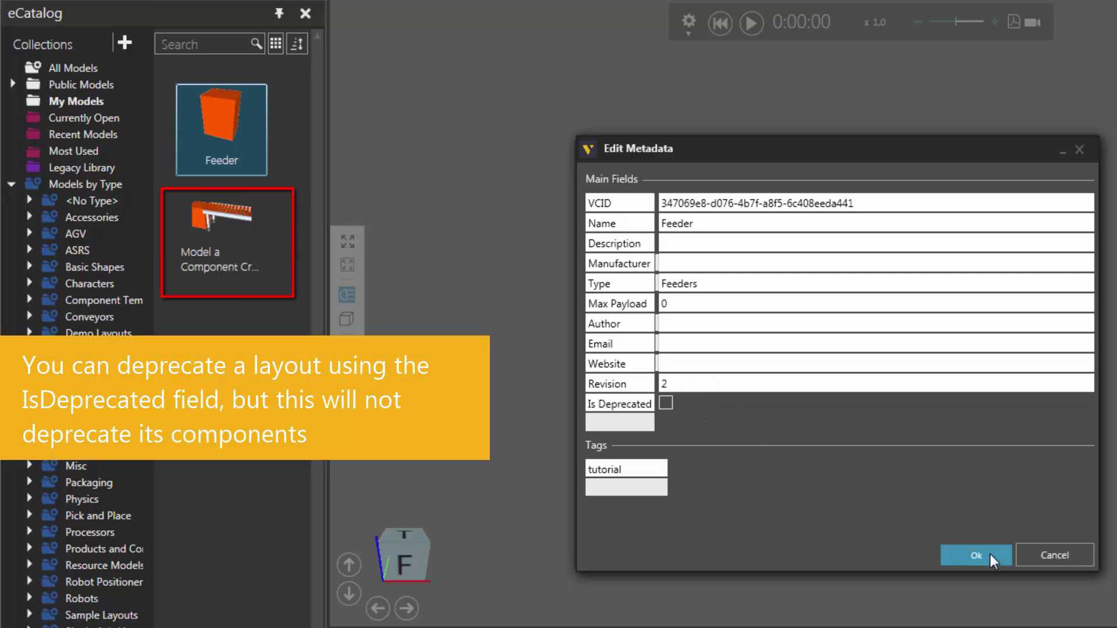
{"action": "left_click", "coordinate": [990, 554]}
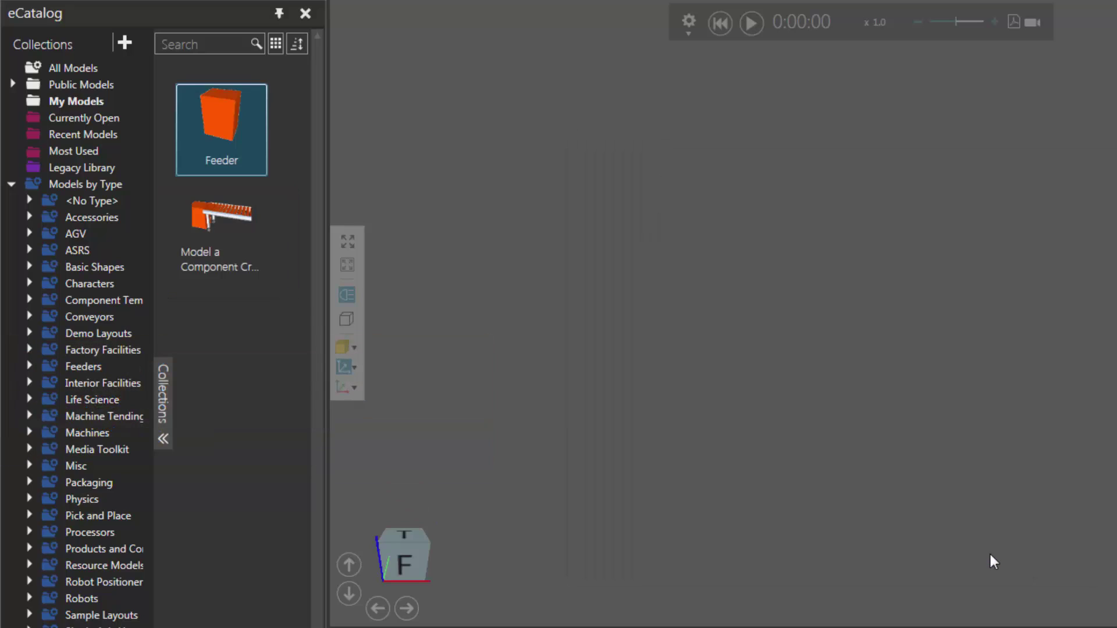
Step: Uncheck Show Deprecated Components in the Collections context menu
{"action": "right_click", "coordinate": [10, 135]}
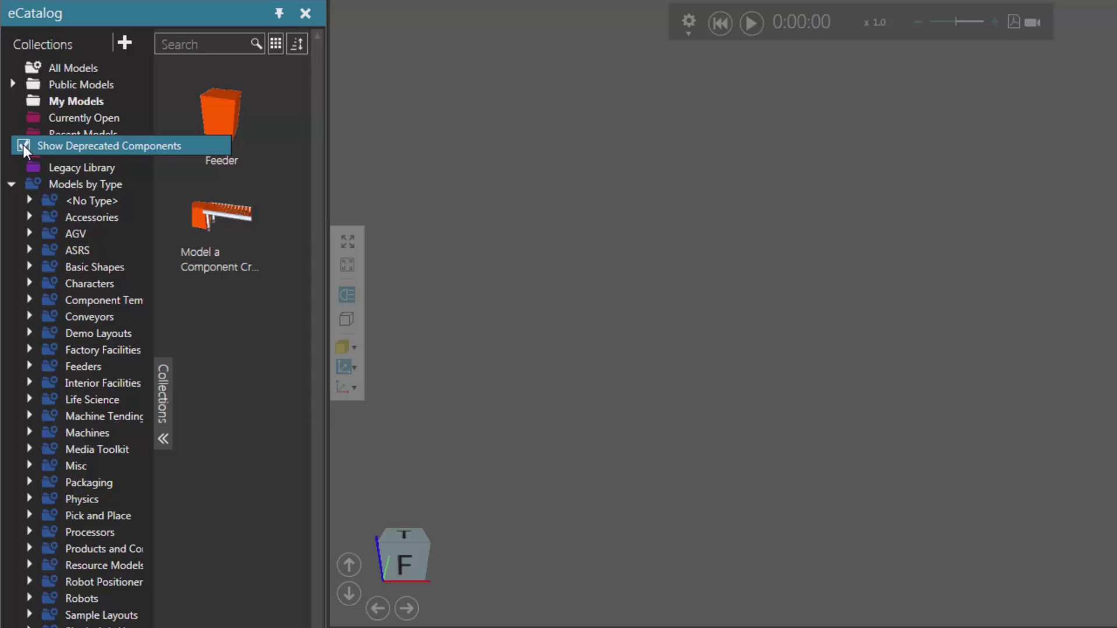
{"action": "left_click", "coordinate": [23, 144]}
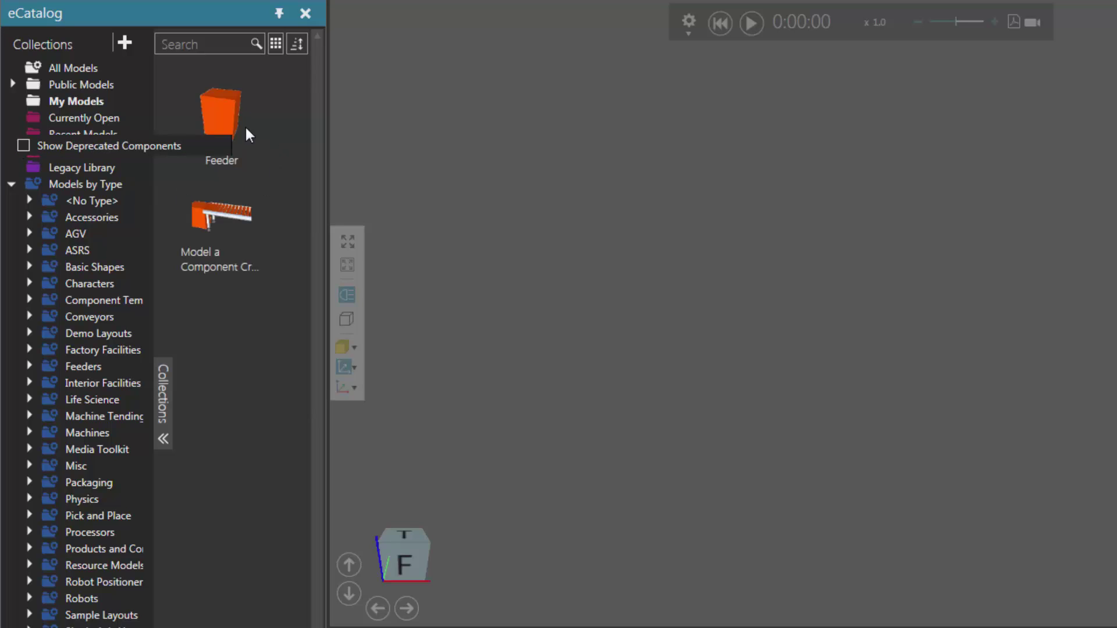